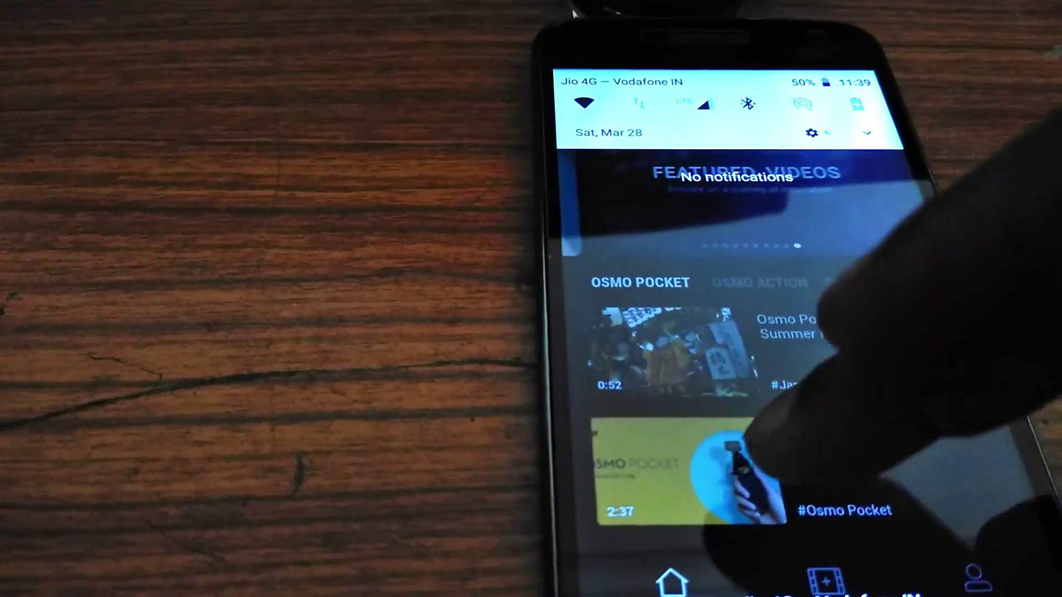
# Step: Dismiss the notification shade to reveal DJI Mimo's 'Osmo Found' home screen
pyautogui.moveTo(747, 448); pyautogui.dragTo(747, 125)
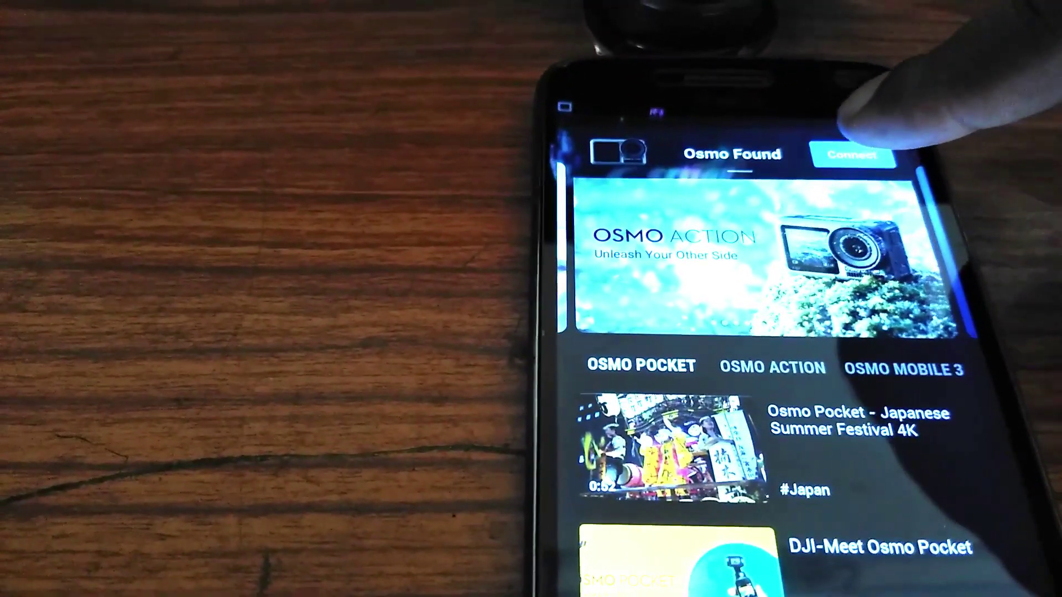
# Step: Connect the phone to the OsmoAction camera from the device list
pyautogui.click(818, 145)
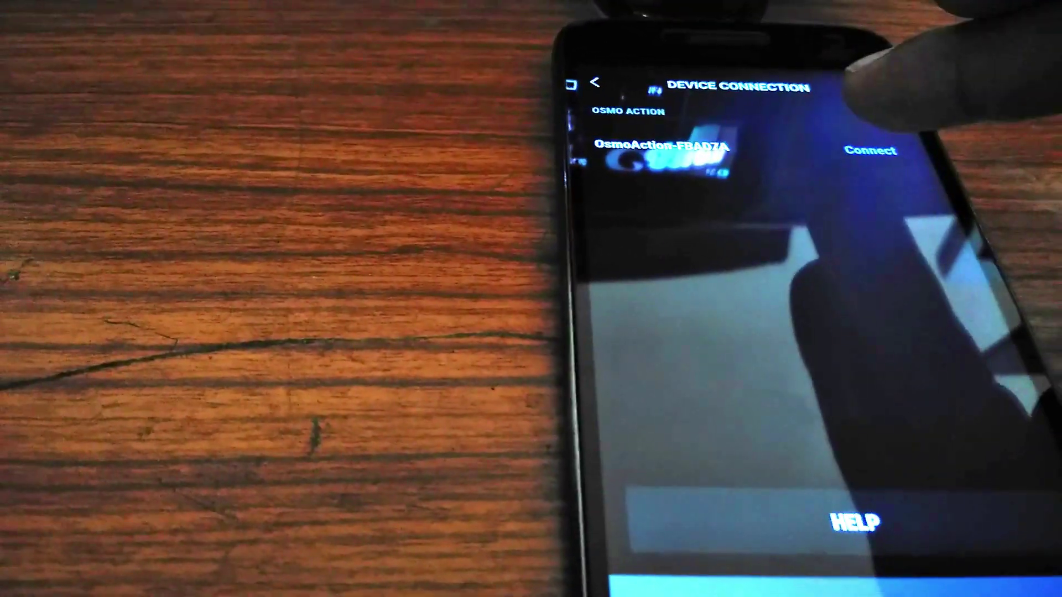
pyautogui.click(855, 139)
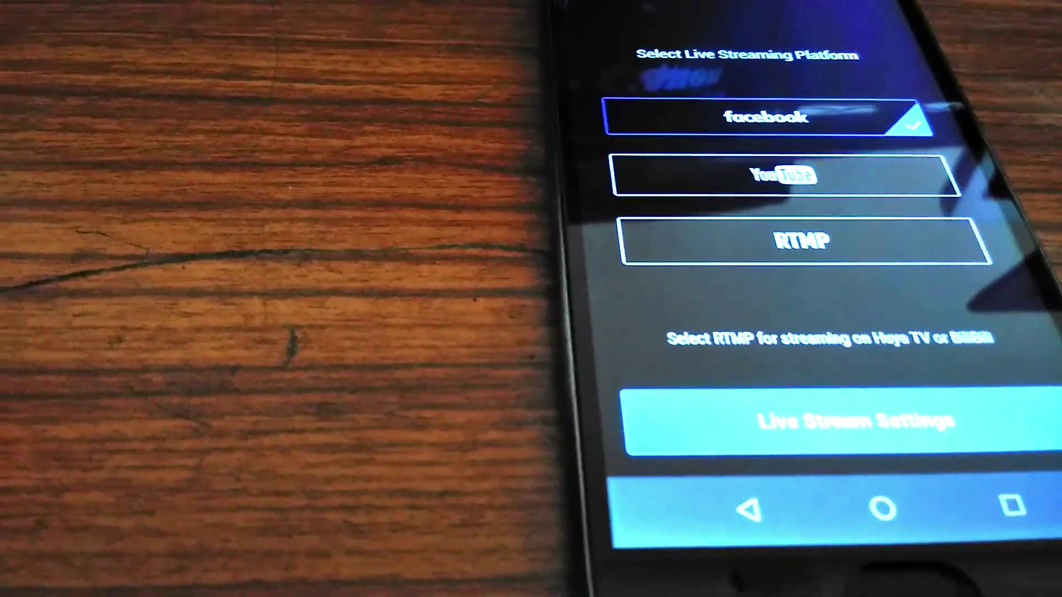
# Step: Select YouTube, open Live Stream Settings, and accept the 'settings not saved' warning
pyautogui.click(863, 176)
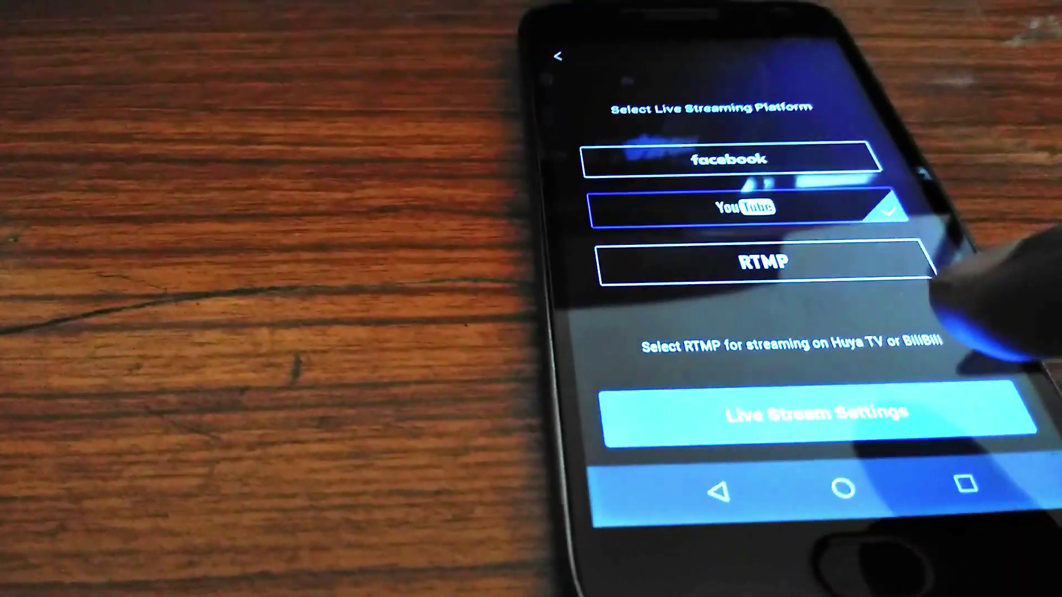
pyautogui.click(838, 404)
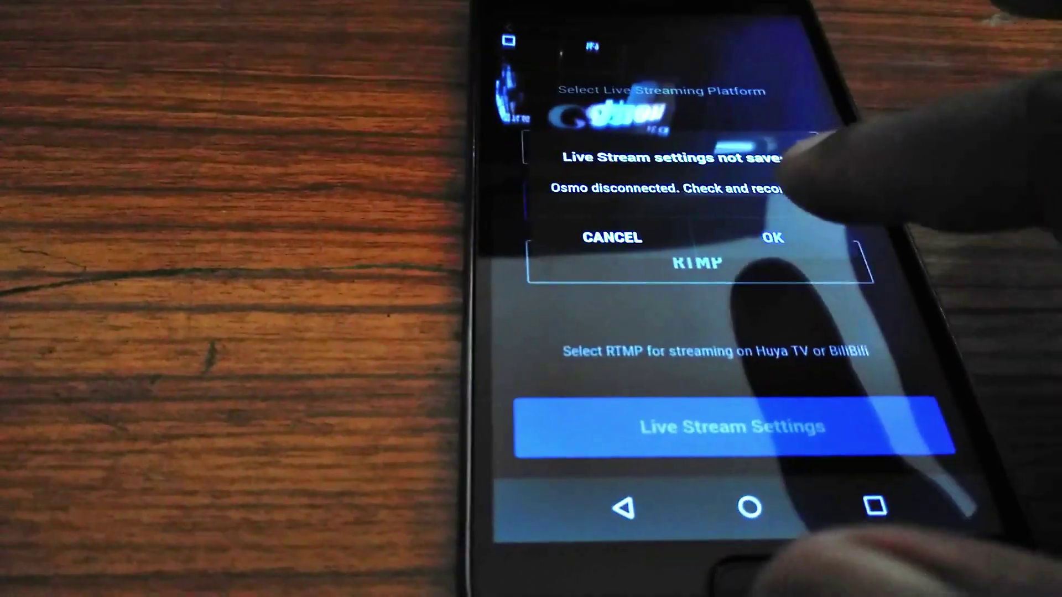
pyautogui.click(738, 264)
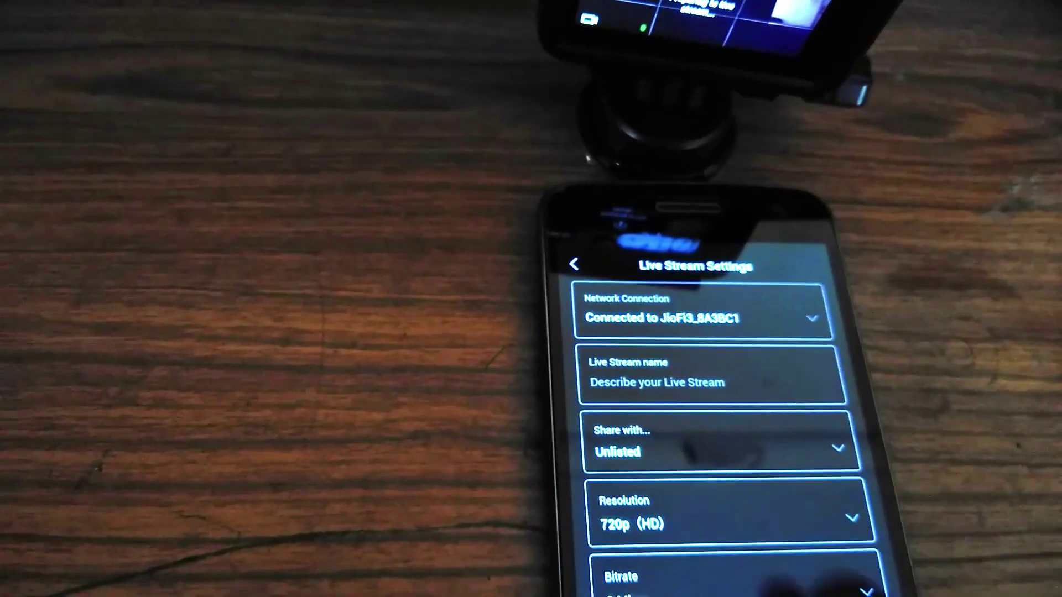
# Step: Name the stream 'Test', keep sharing Unlisted, set 720p (HD) and check the 2 Mbps bitrate
pyautogui.click(689, 386)
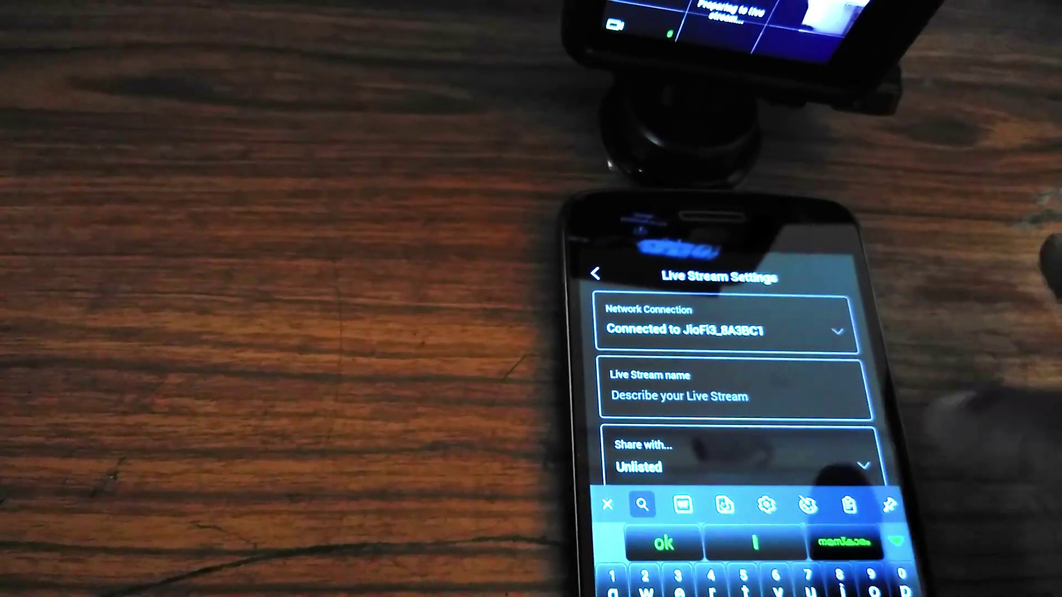
pyautogui.write('T')
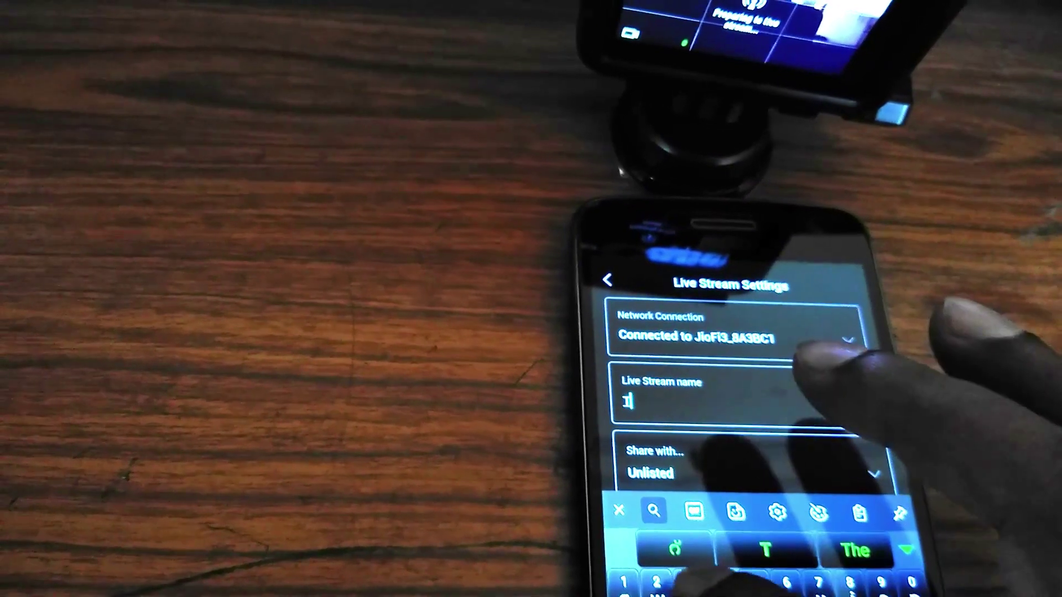
pyautogui.write('est')
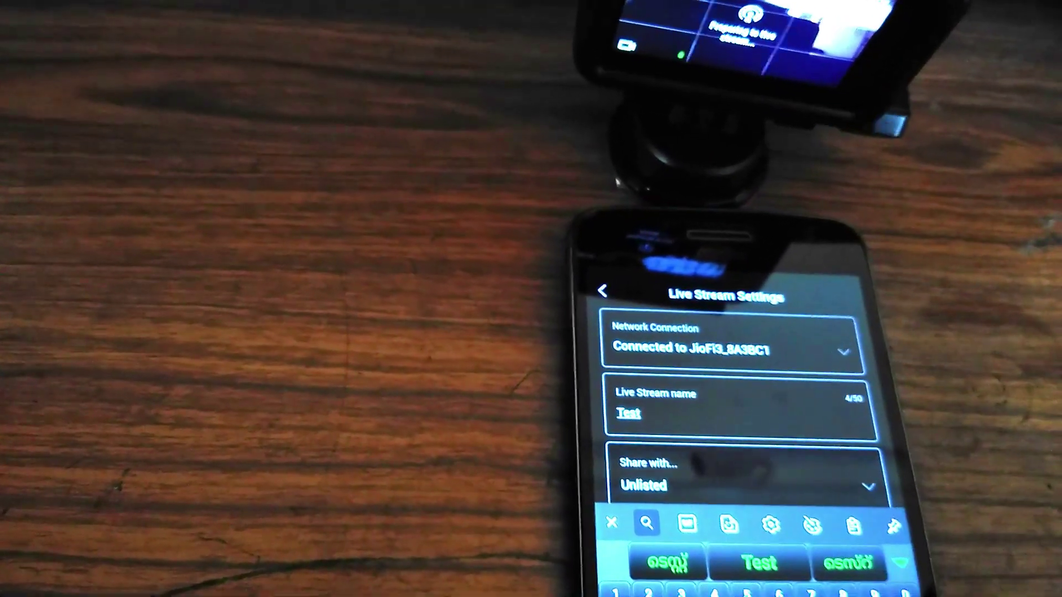
pyautogui.click(900, 566)
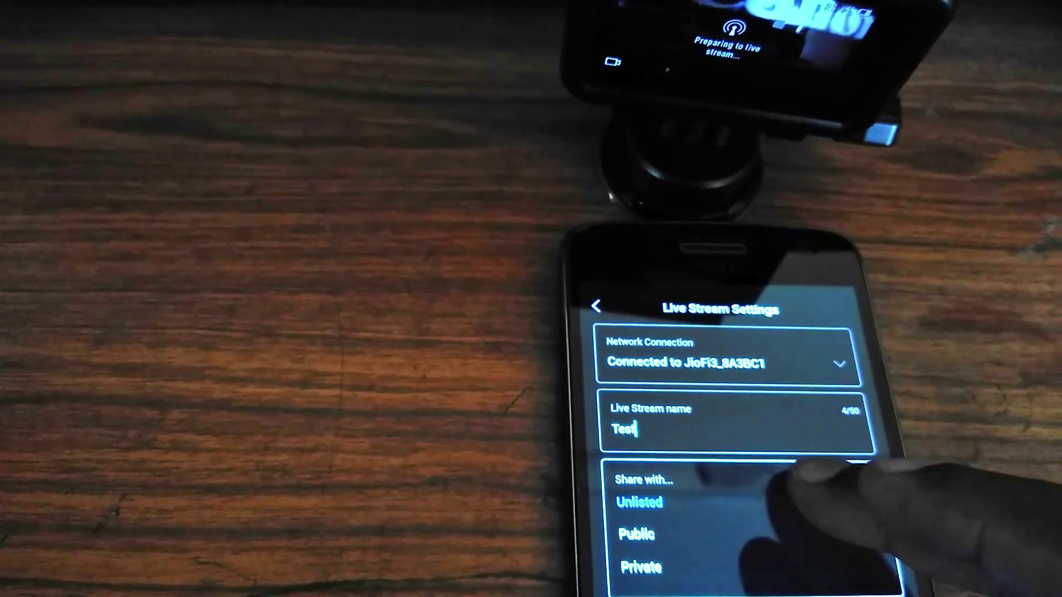
pyautogui.click(635, 502)
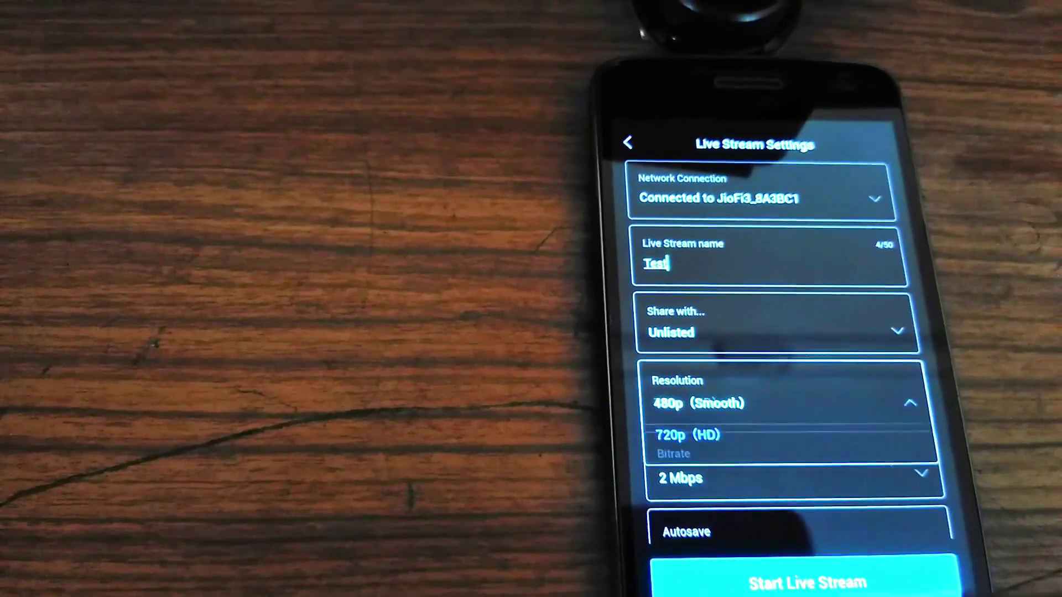
pyautogui.click(831, 434)
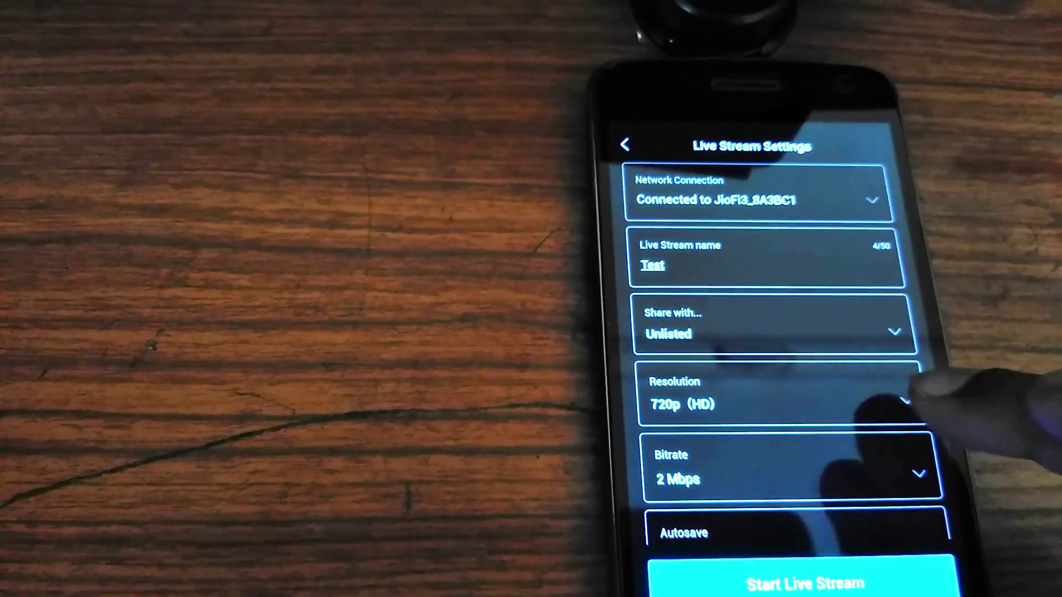
pyautogui.click(913, 441)
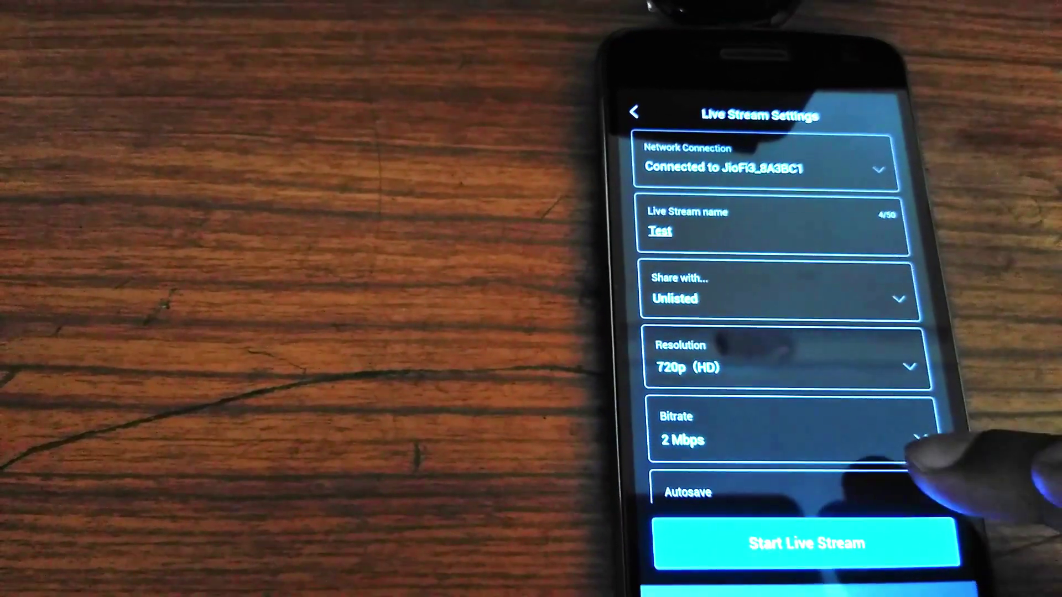
pyautogui.moveTo(930, 448); pyautogui.dragTo(904, 308)
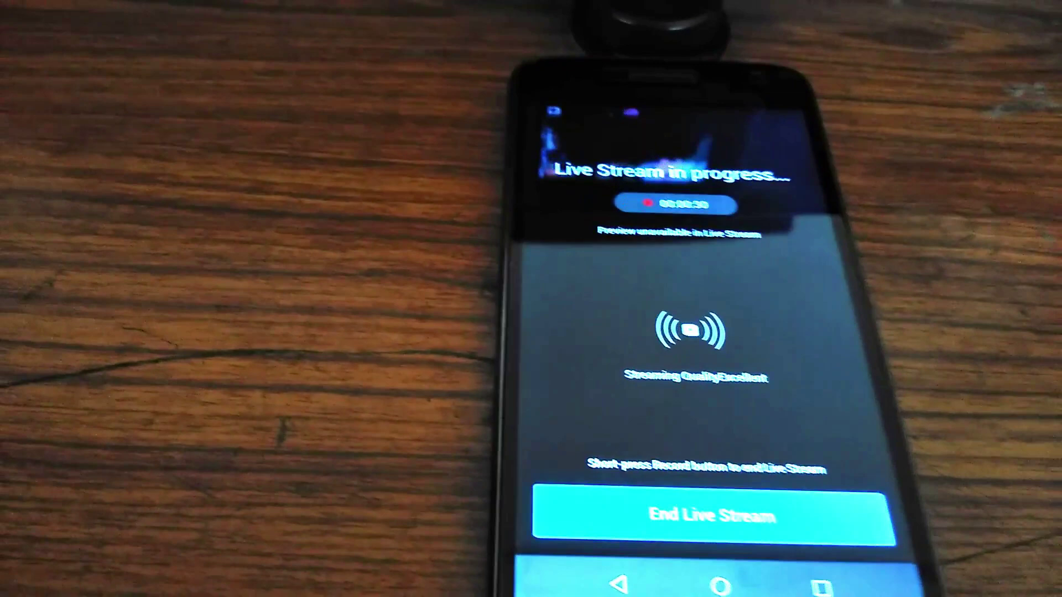
# Step: Choose End Live Stream and confirm with OK in the 'End Live Stream?' prompt
pyautogui.click(748, 544)
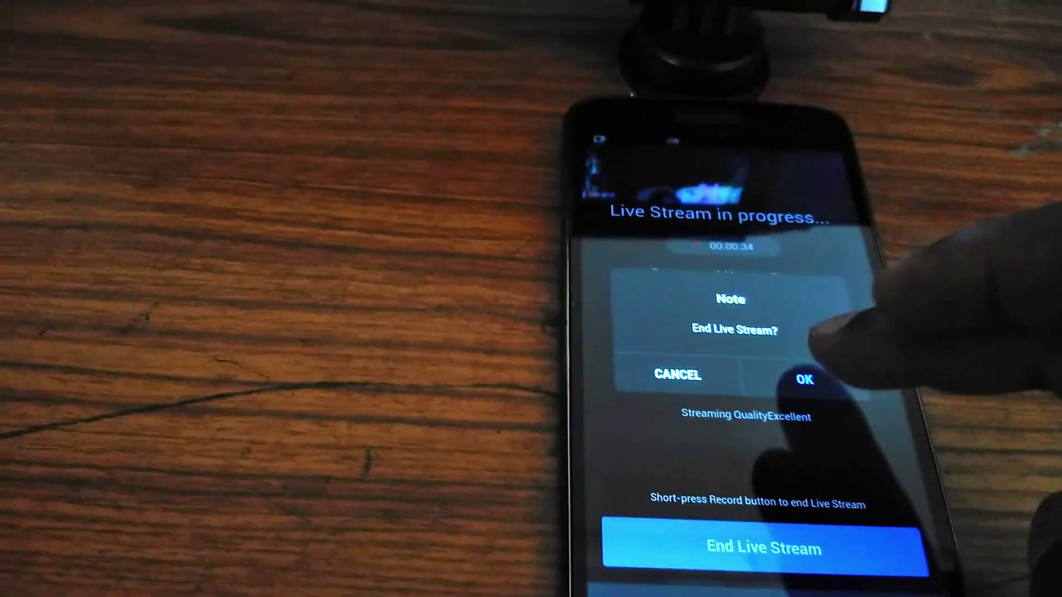
pyautogui.click(787, 331)
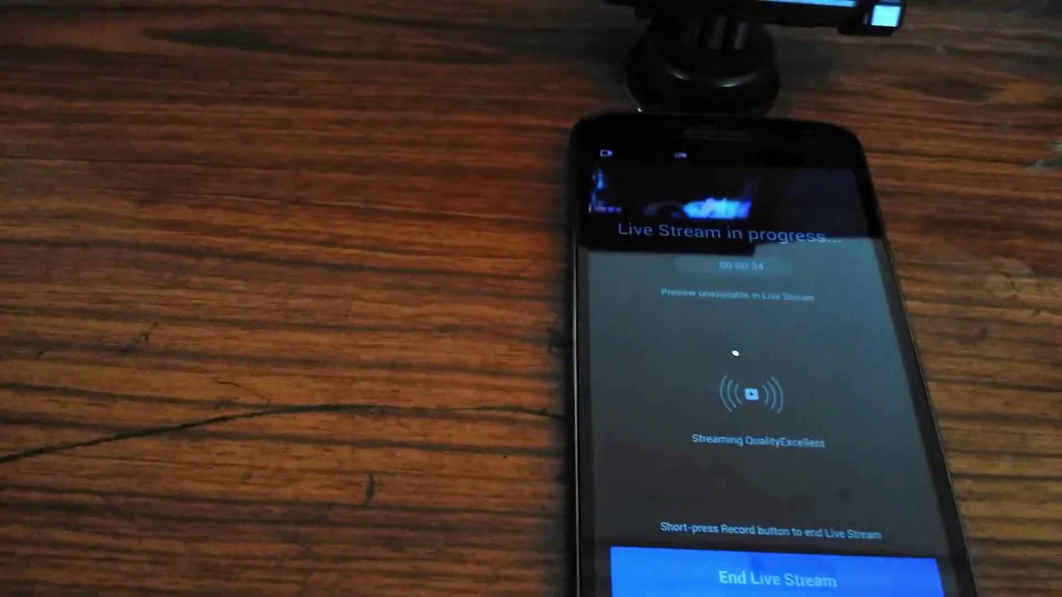